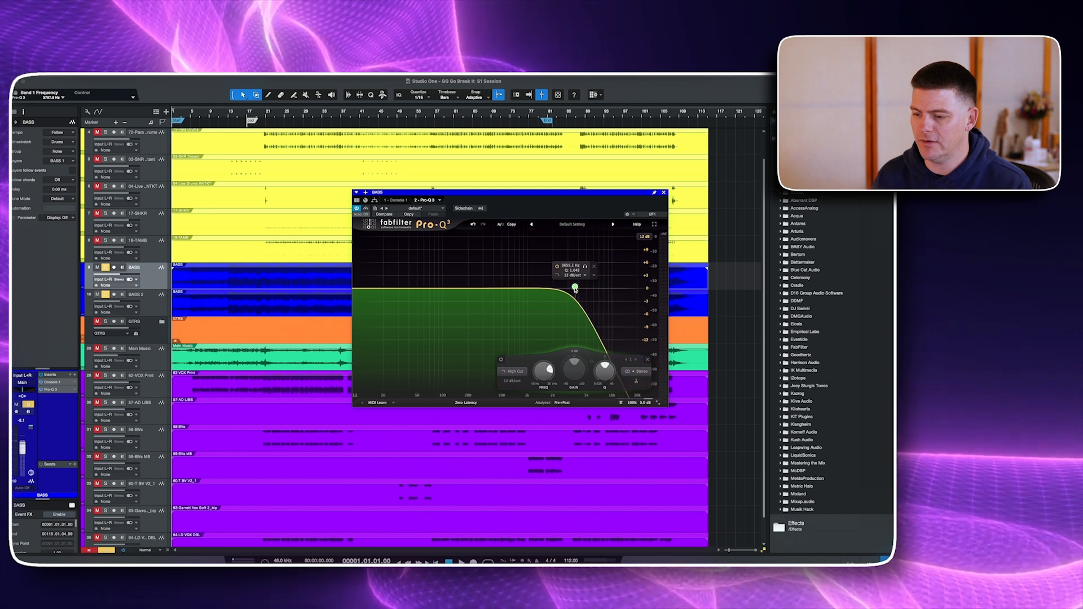
Step: Shape the BASS track's Pro-Q 3 high cut at about 200 Hz with a 36 dB/oct slope and select Natural Phase processing
scroll(574, 289, up, 2)
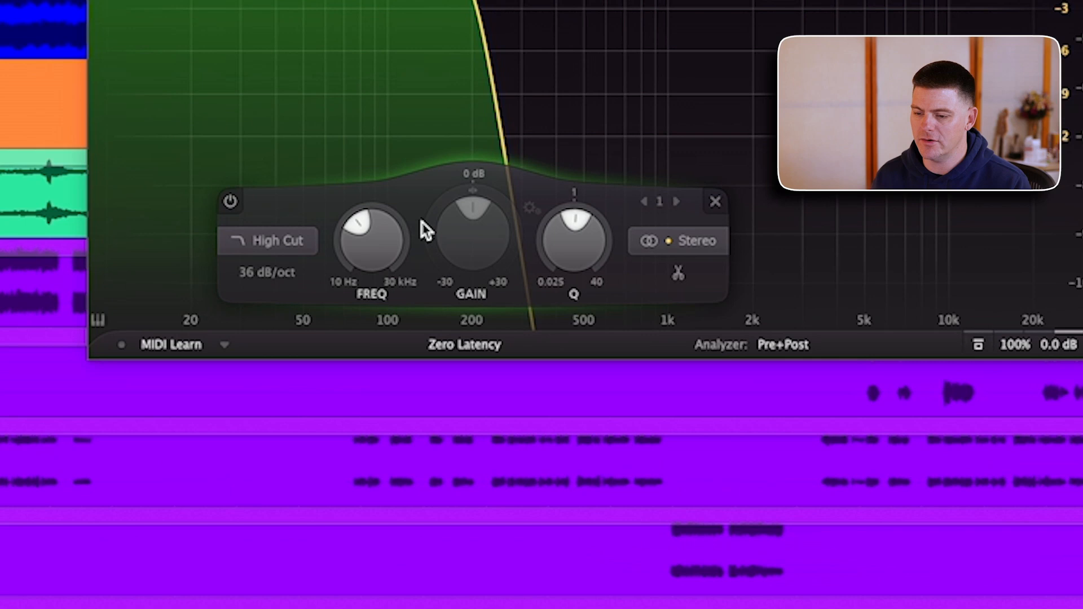
click(465, 403)
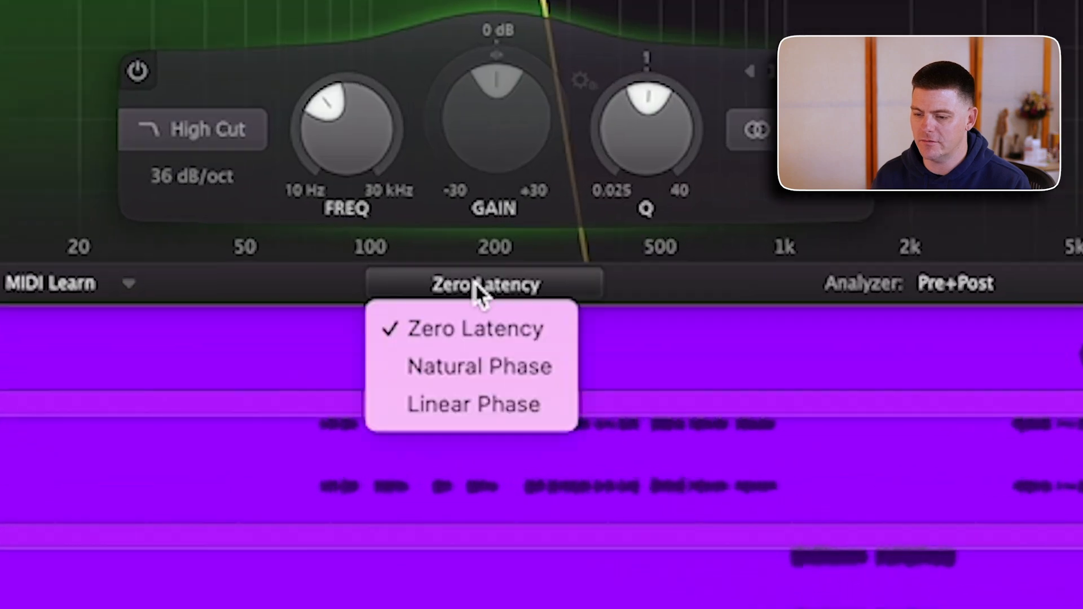
click(530, 366)
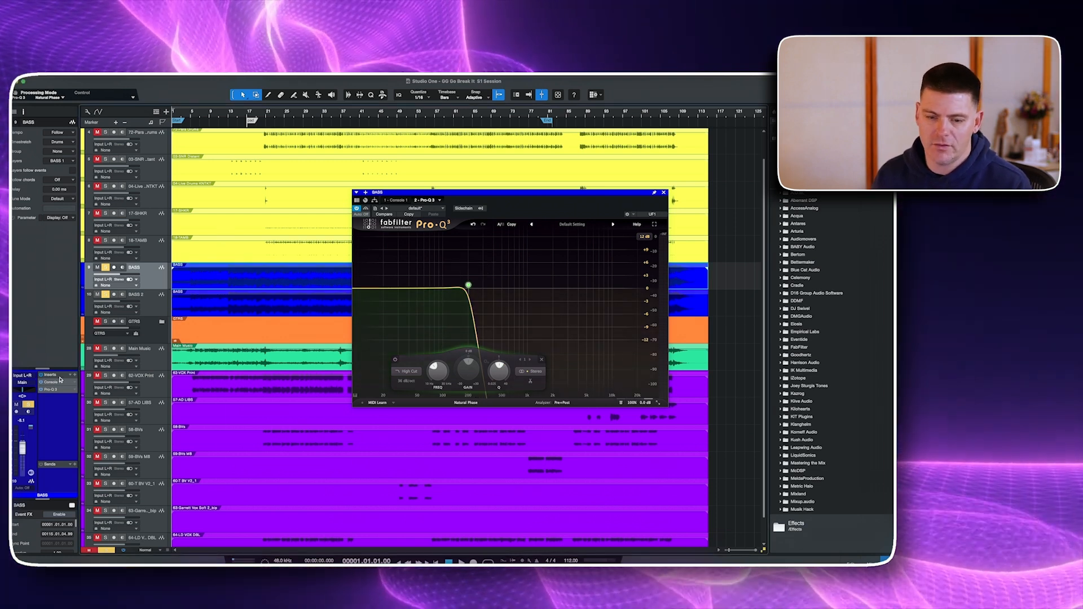
Step: Copy the Pro-Q 3 from BASS to the BASS 2 track and change its band shape to Low Cut
drag(51, 389, 138, 302)
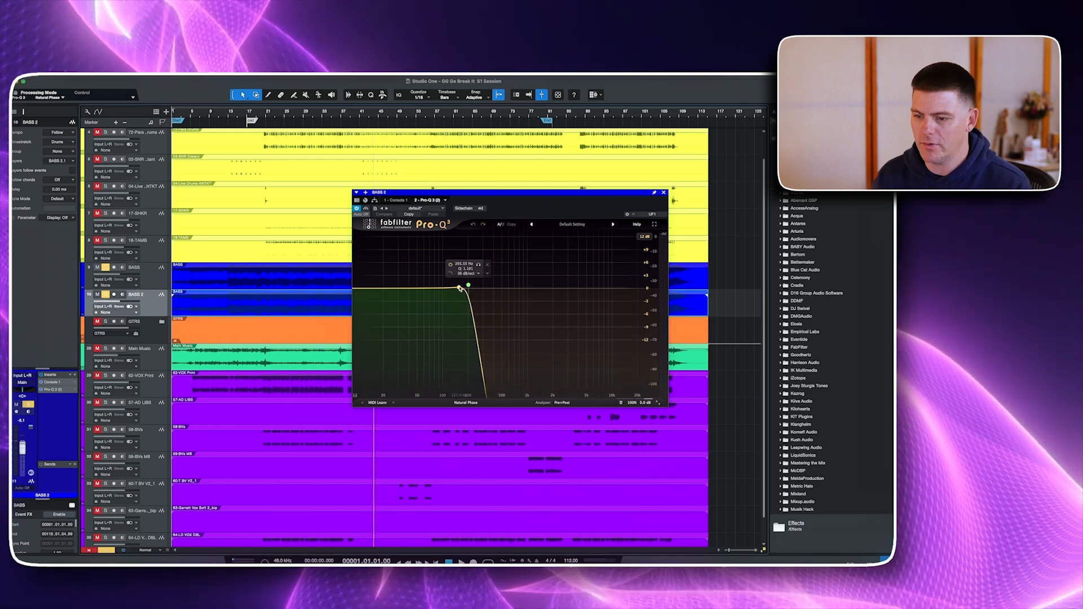
click(451, 273)
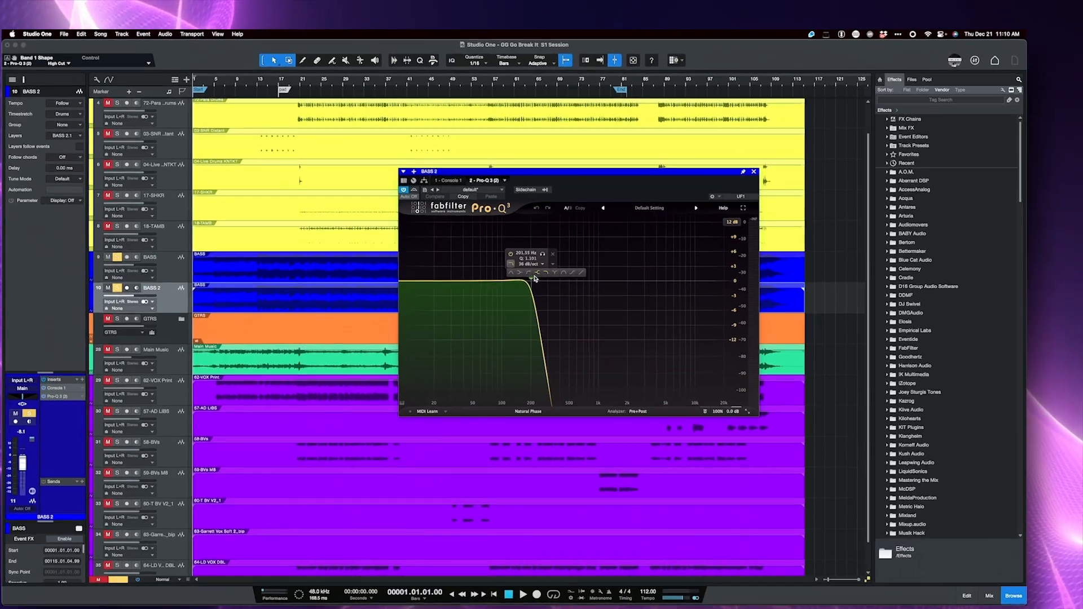
click(529, 273)
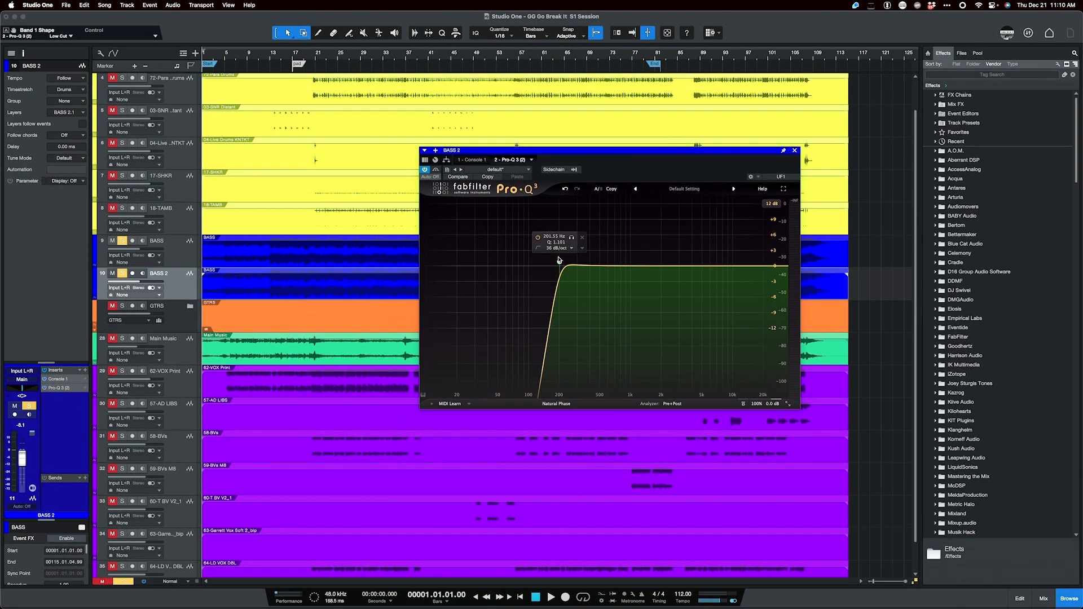
click(560, 263)
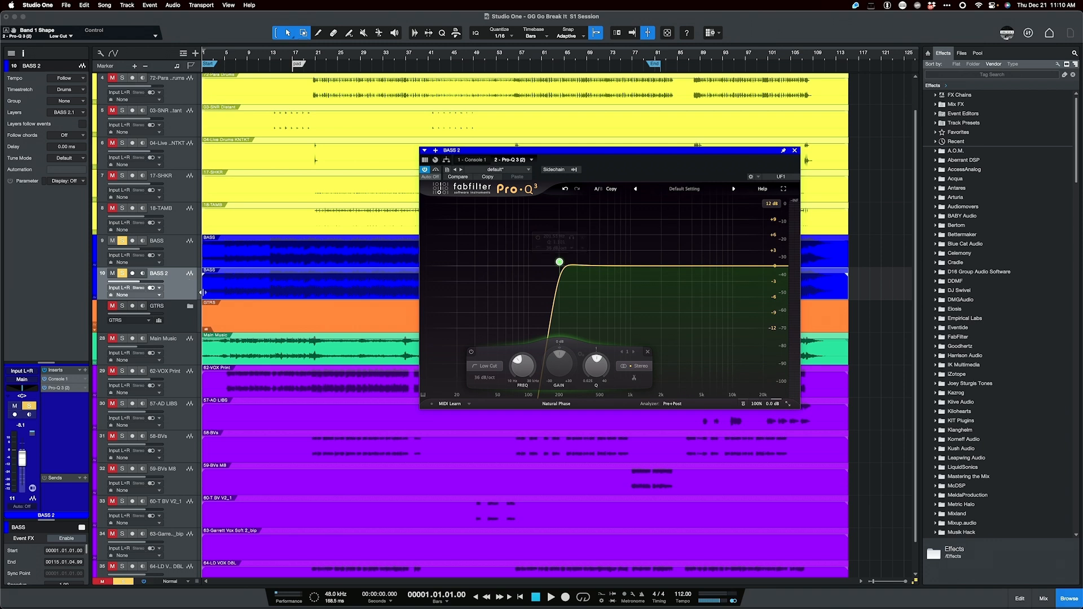
Step: Audition the BASS track soloed, moving playback to bar 32, and turn its solo off
click(191, 255)
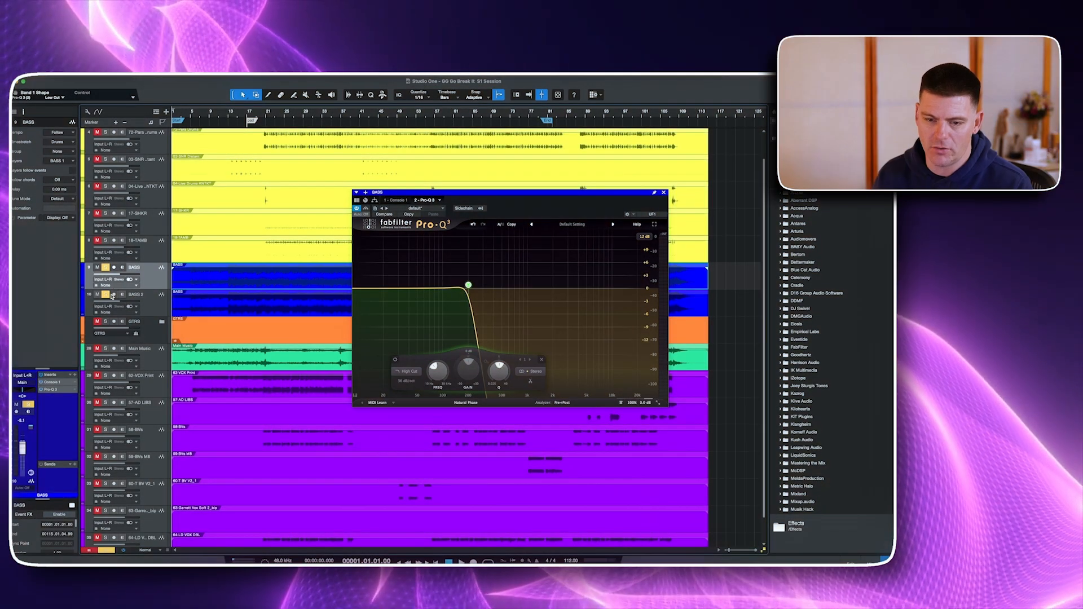
key(space)
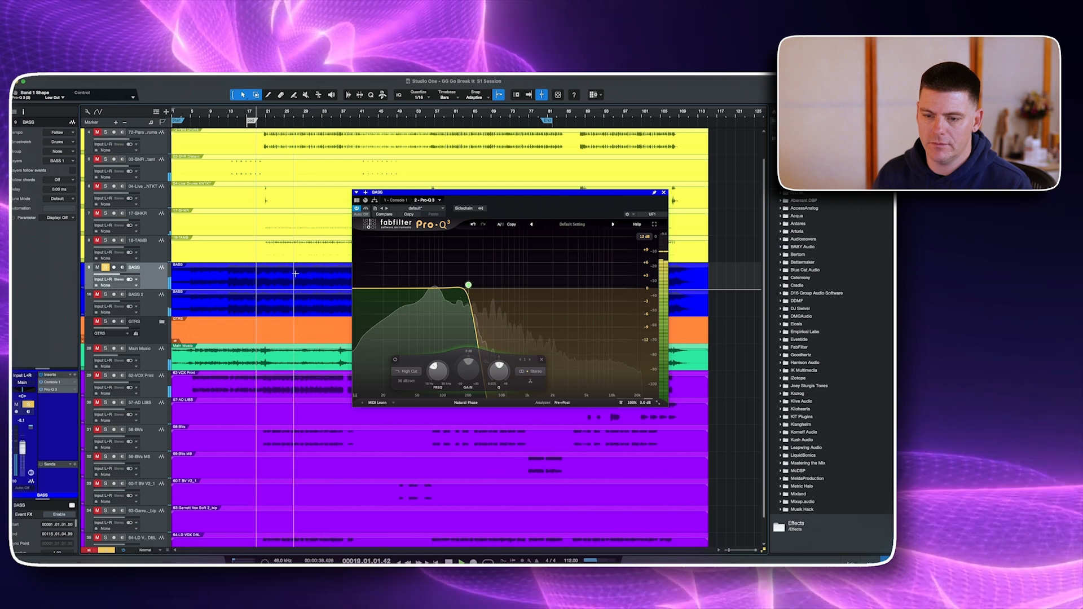
key(space)
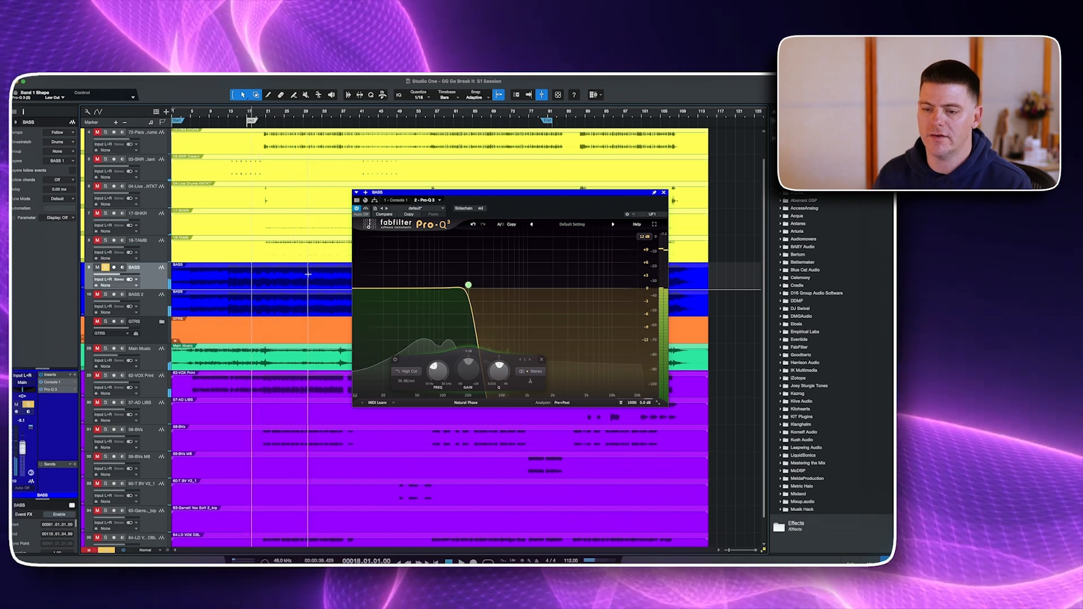
click(318, 273)
key(space)
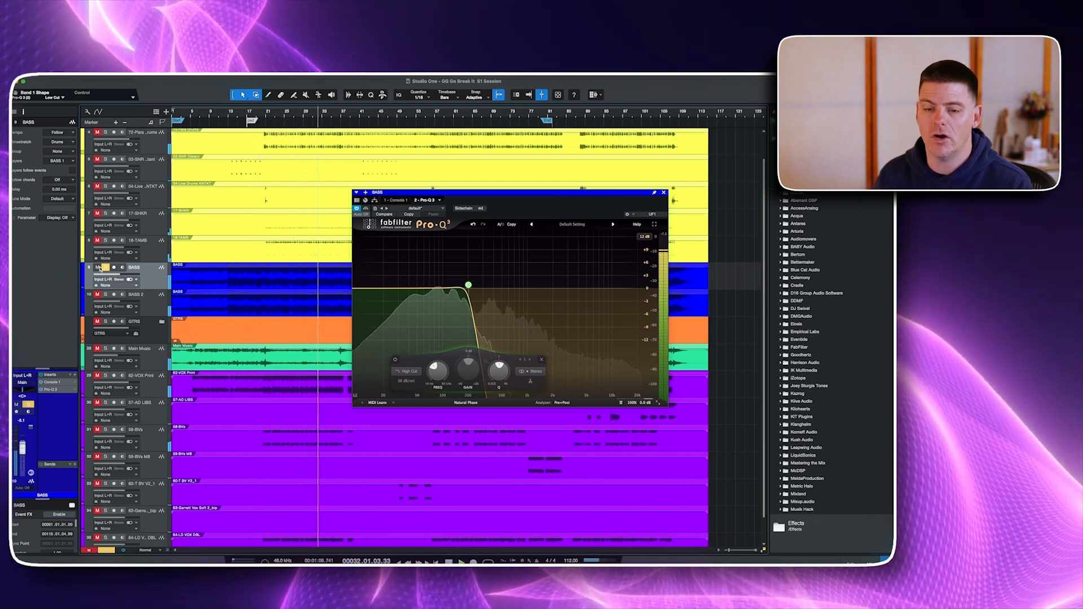
click(105, 268)
key(space)
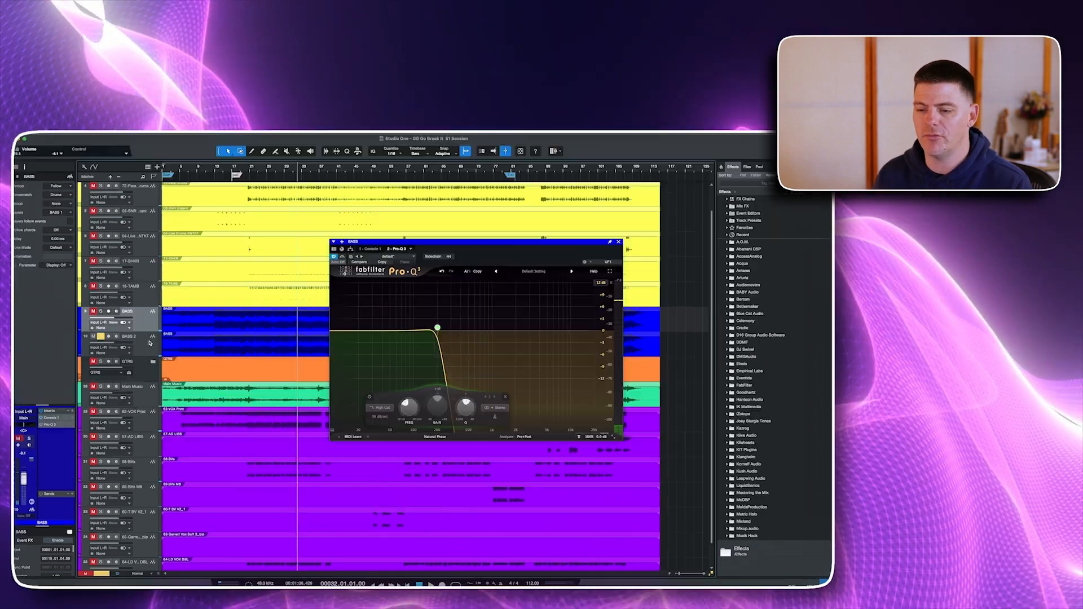
Step: Audition the BASS 2 track soloed with its low-cut EQ open, and close the plug-in window
click(158, 302)
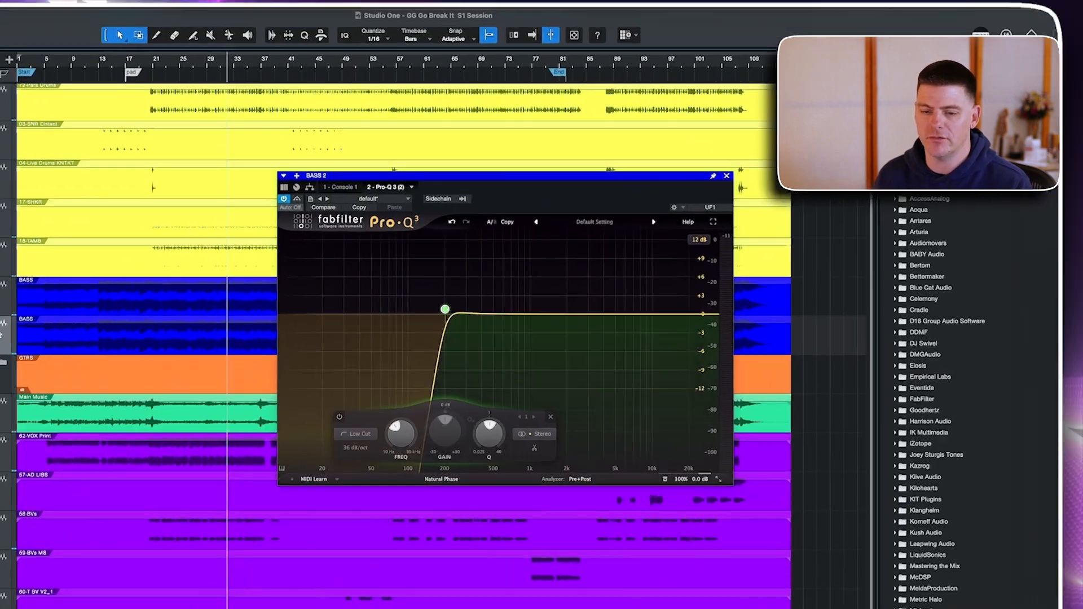
key(space)
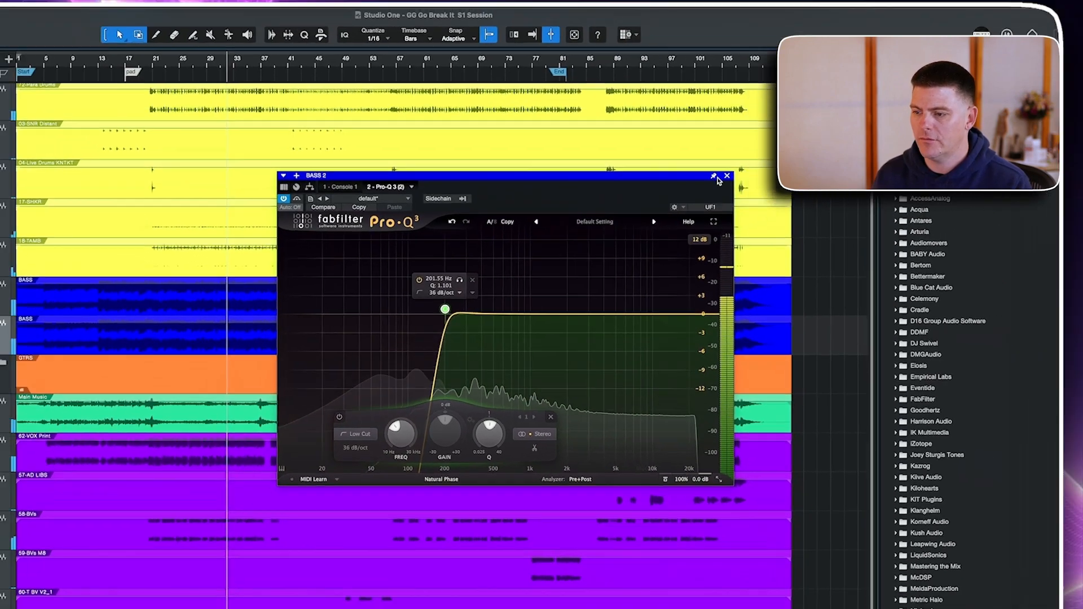
key(space)
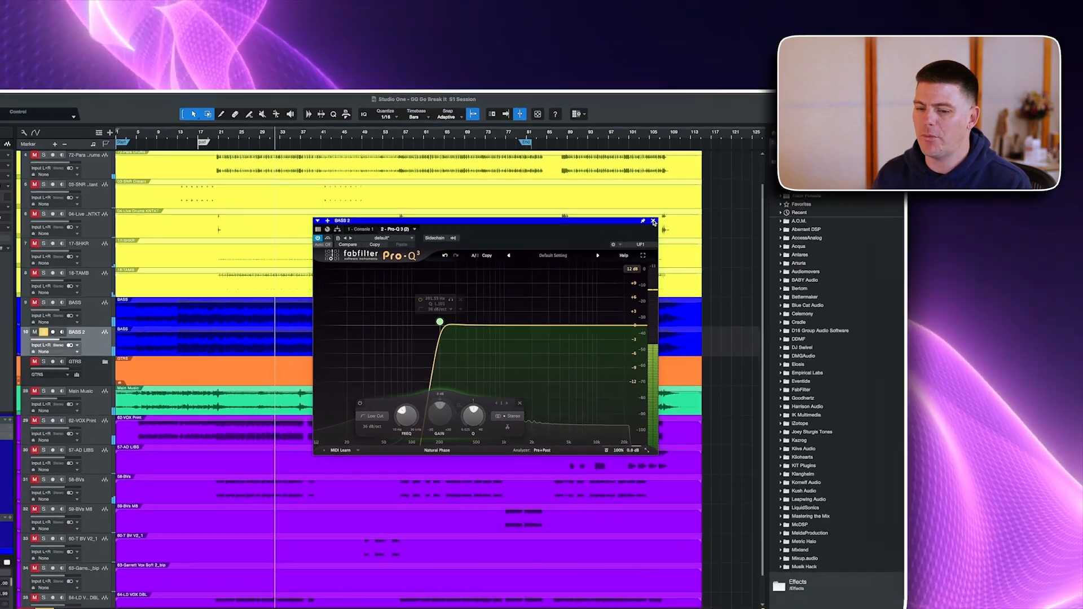
click(802, 130)
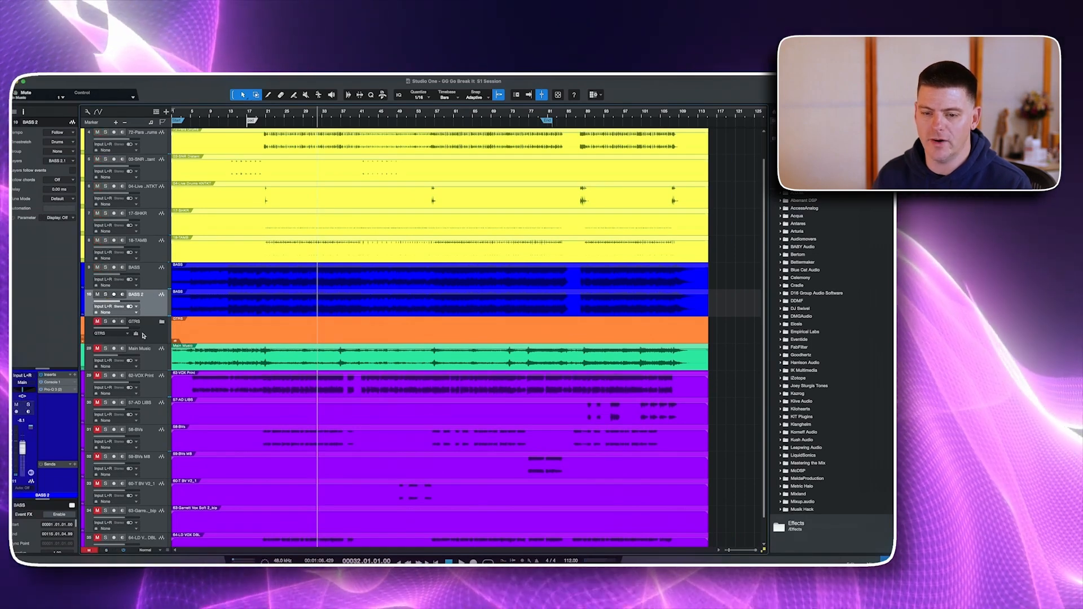
Step: Play both bass tracks in the mix and raise the BASS track's volume to -4.2 dB
click(158, 281)
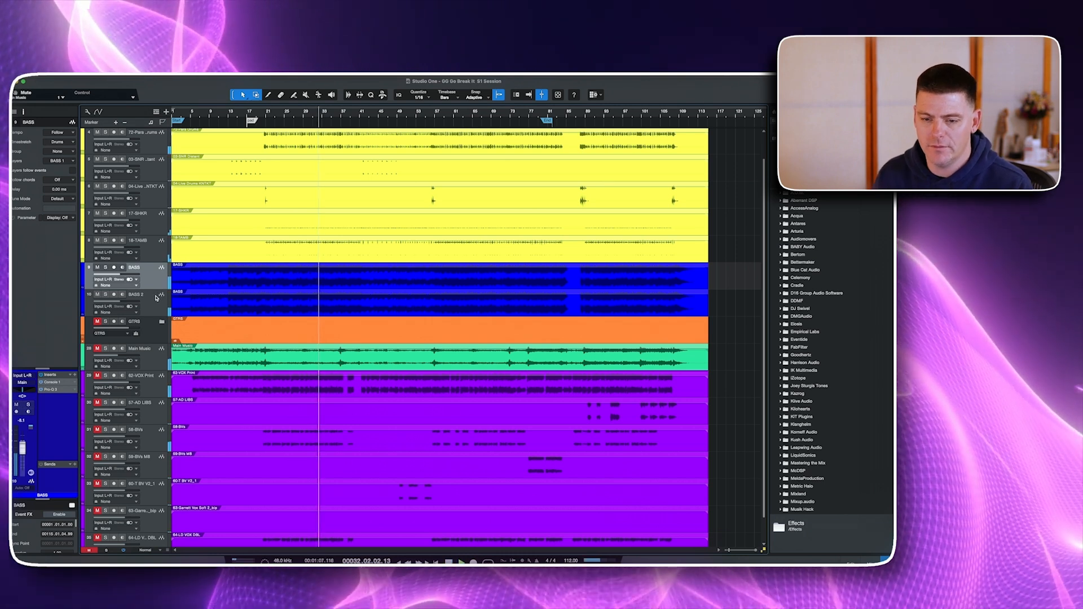
click(156, 299)
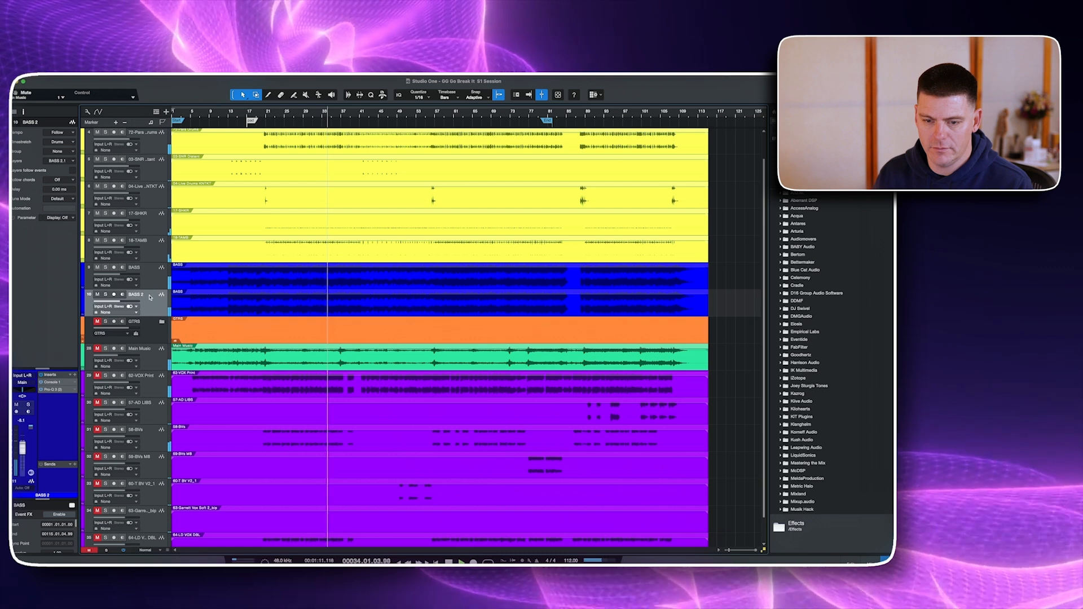
key(Up)
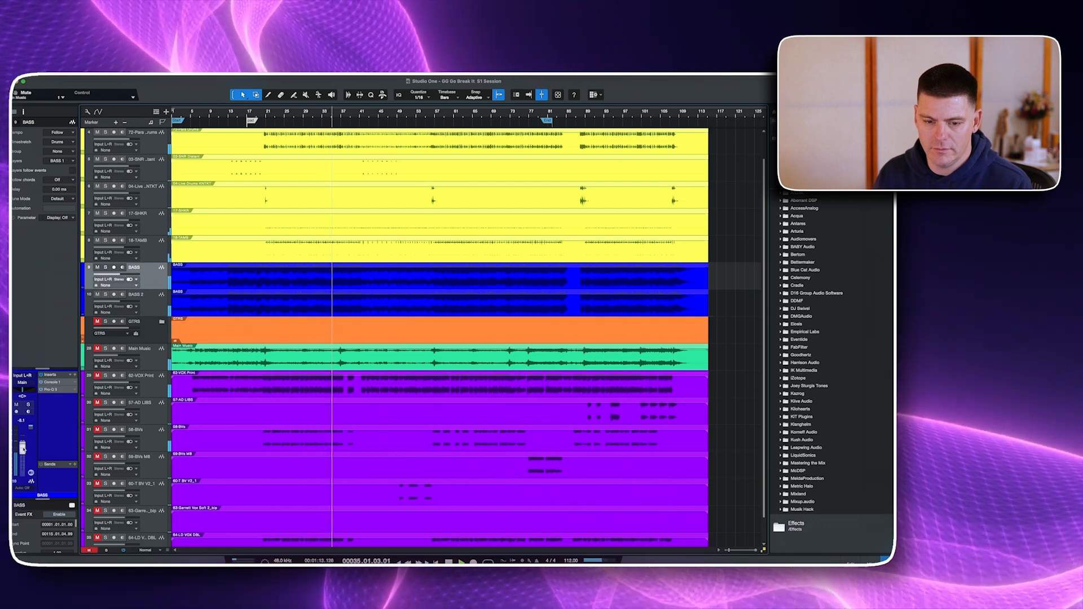
drag(23, 448, 24, 443)
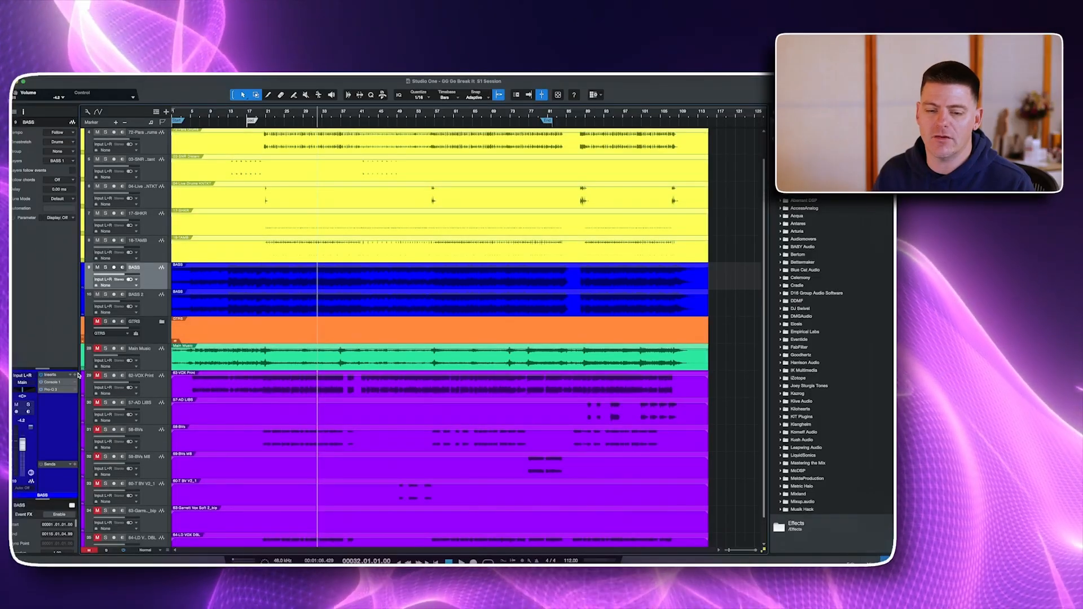
Step: Search the plug-ins for "76" and insert the UAD UA 1176 Rev A after the Pro-Q 3 on the BASS track
click(75, 376)
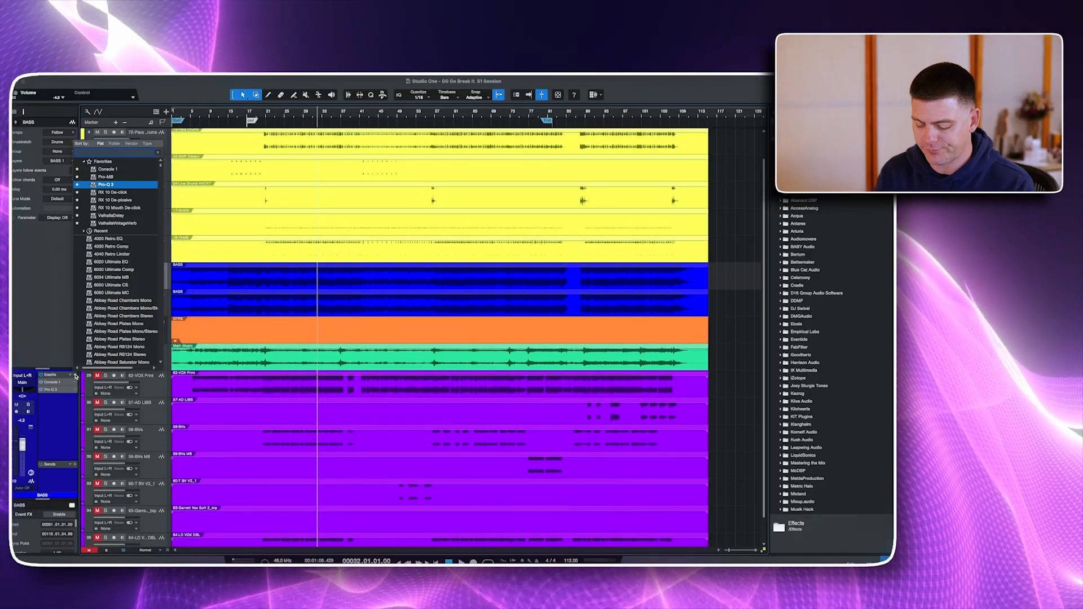
text(ua)
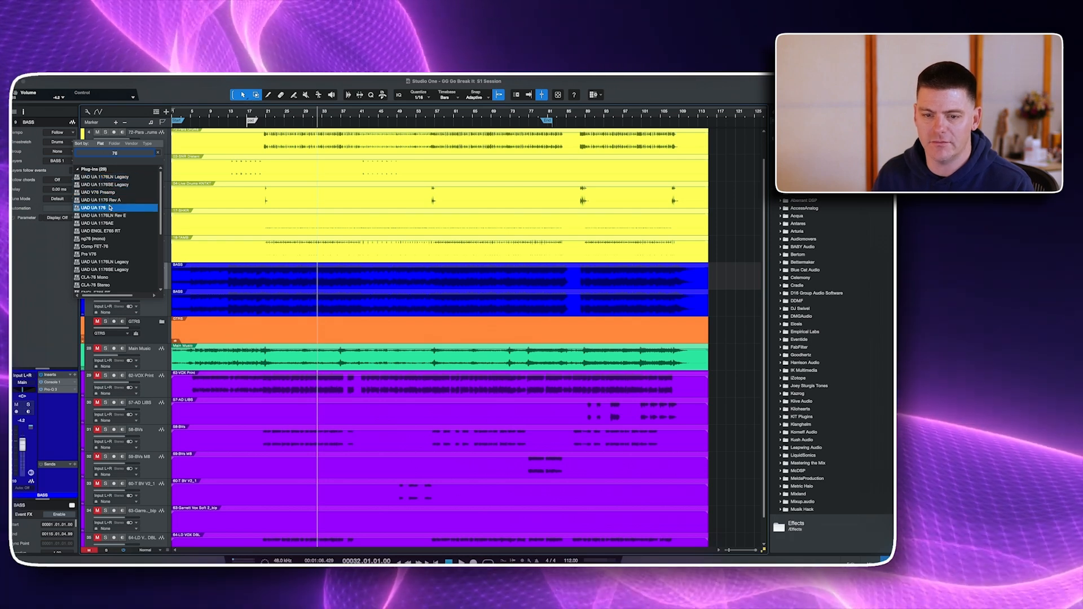
click(111, 201)
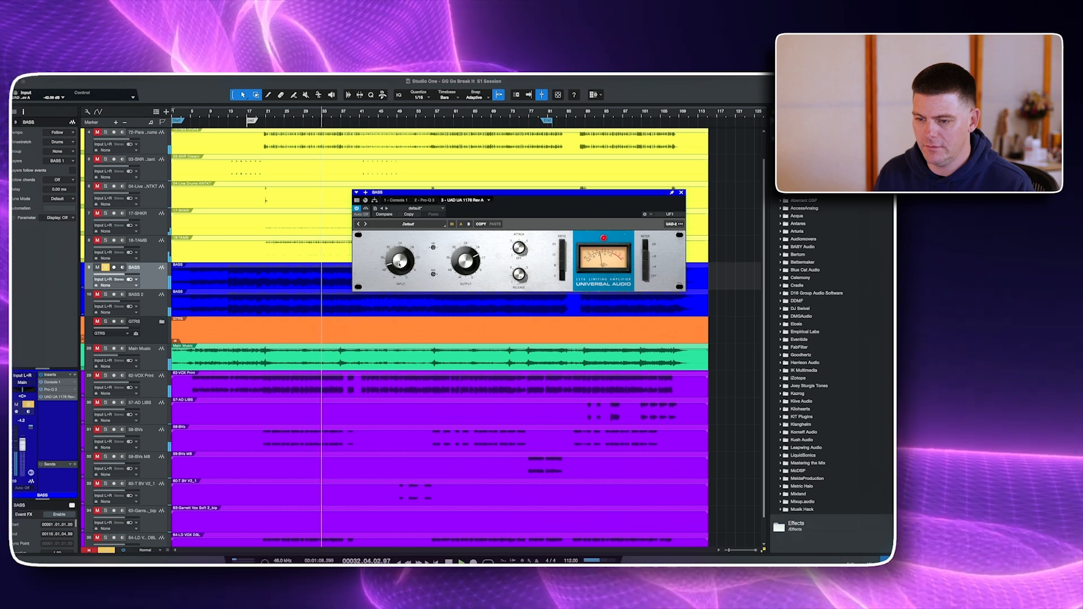
Step: Adjust the 1176's input and output levels and raise the BASS track's volume to +1.0 dB
drag(399, 265, 400, 267)
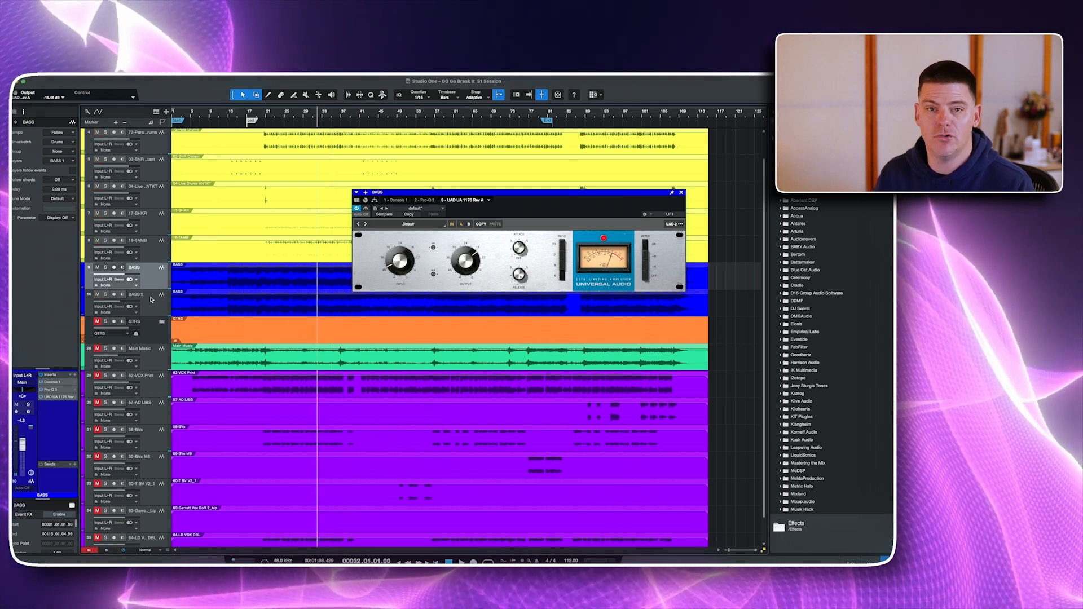
key(super+s)
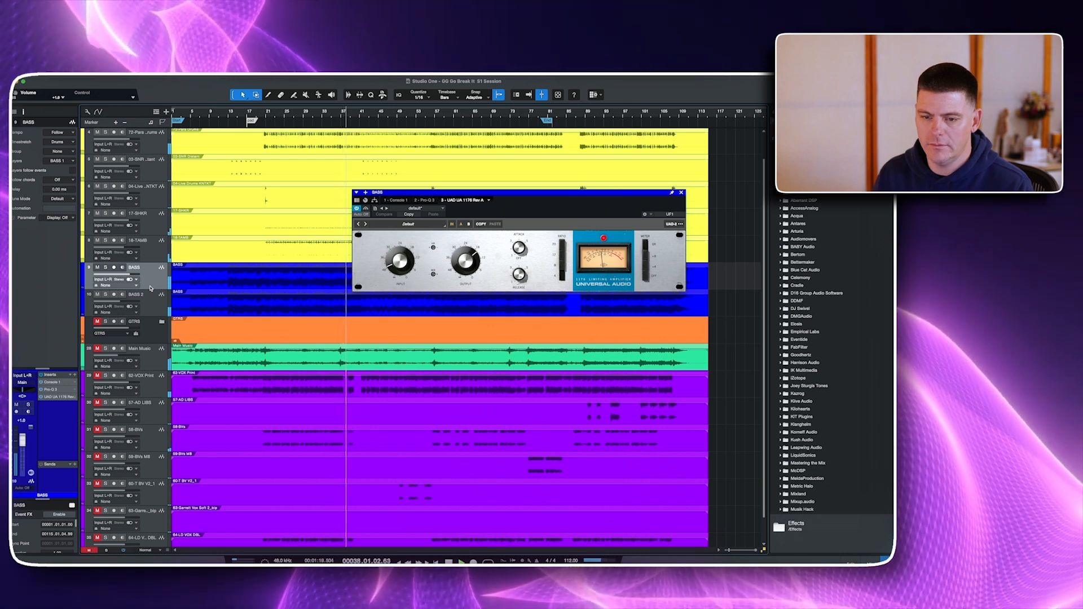
Step: Mute the BASS track to check the mix with only the BASS 2 layer, and unmute it again
click(157, 309)
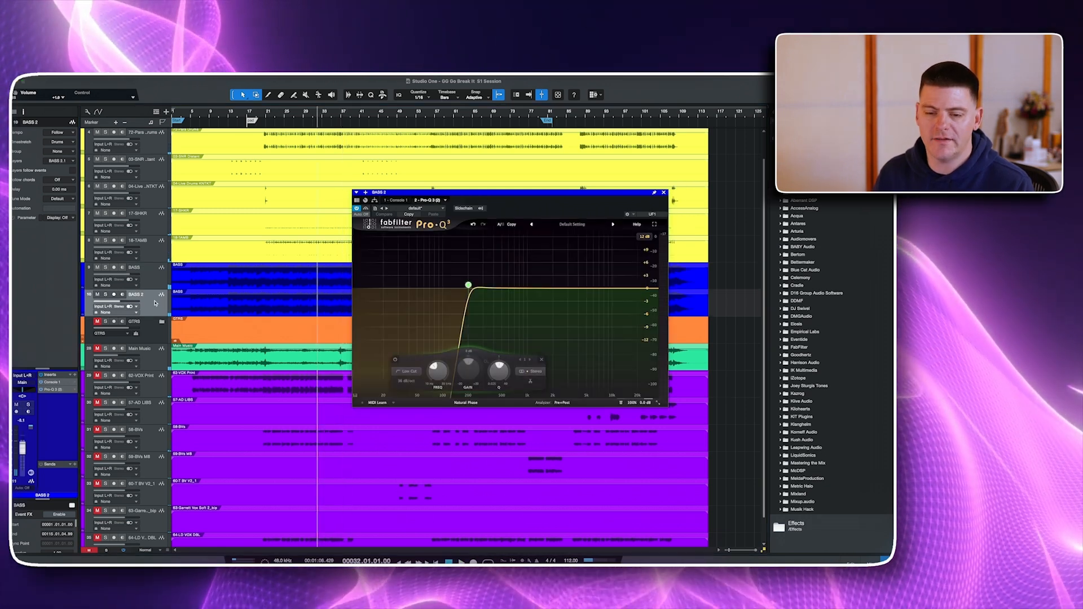
click(116, 279)
click(150, 304)
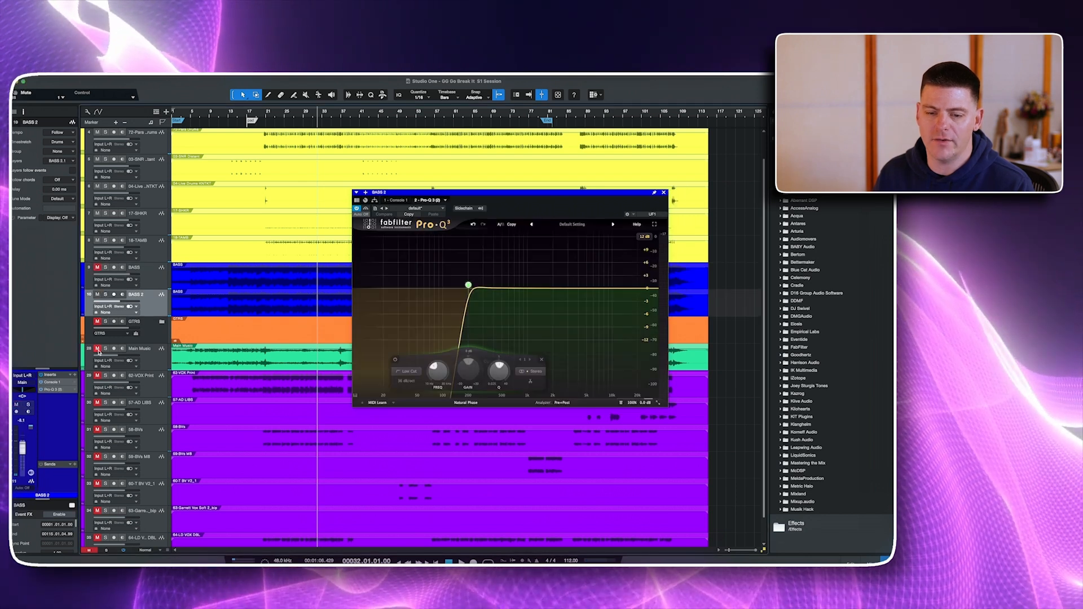
key(space)
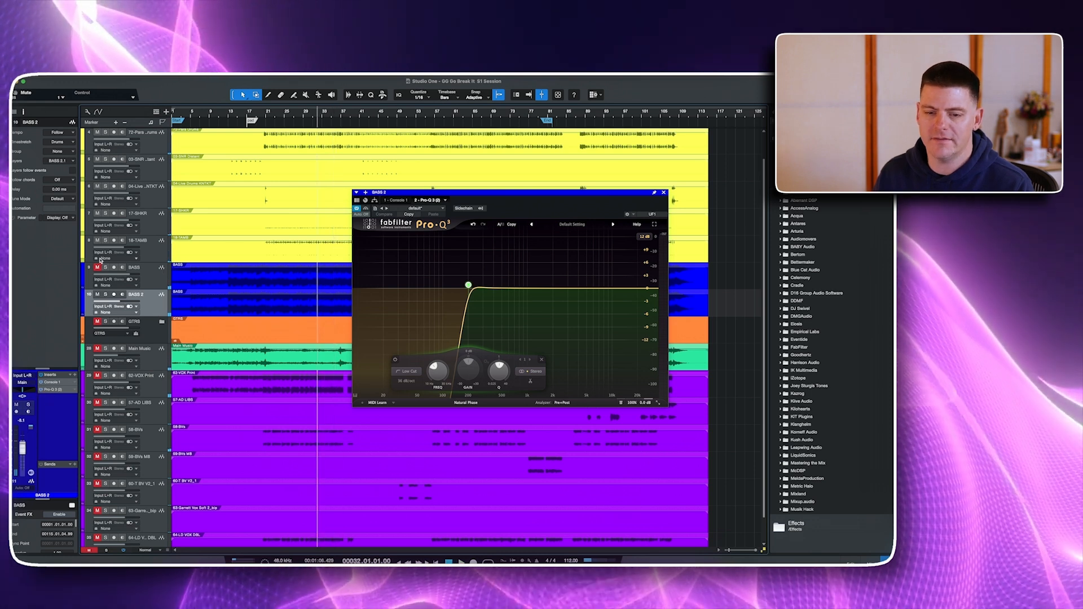
click(149, 280)
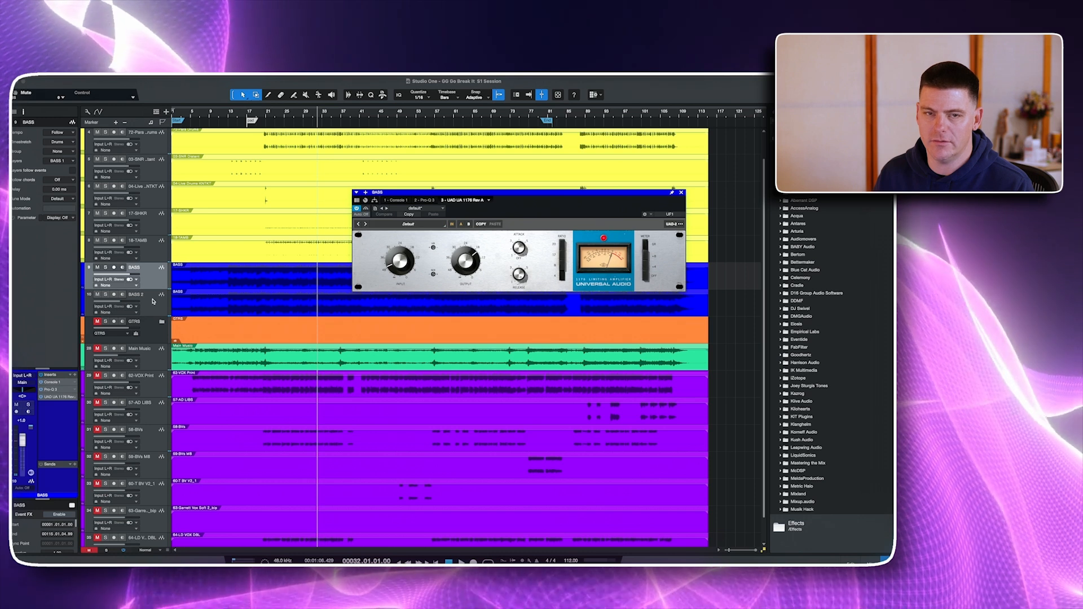
Step: Play the mix from bar 32 and lower the BASS track's volume slightly
key(space)
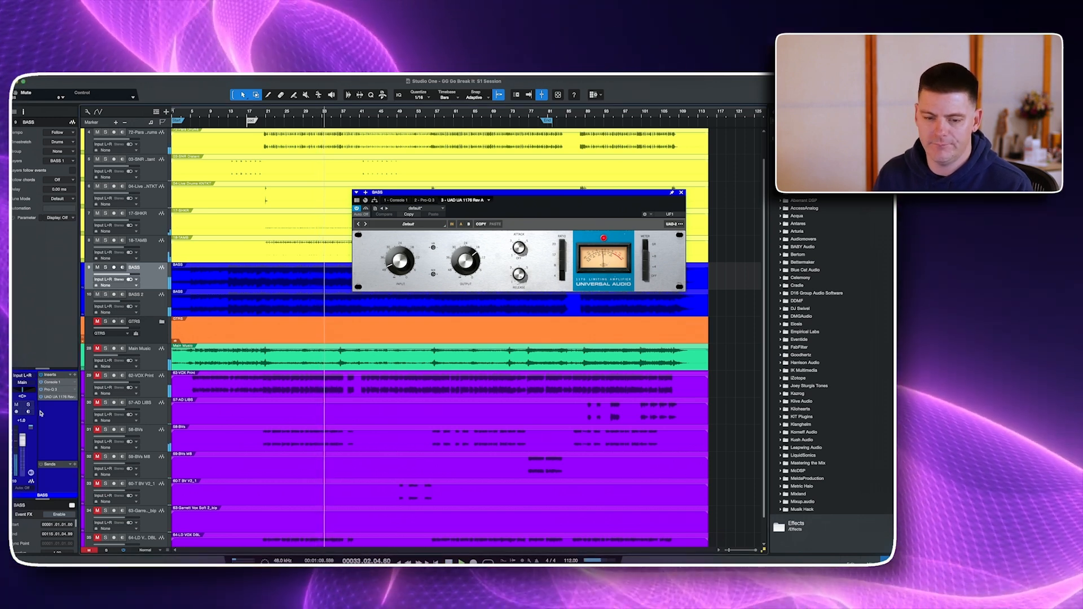
drag(22, 437, 22, 440)
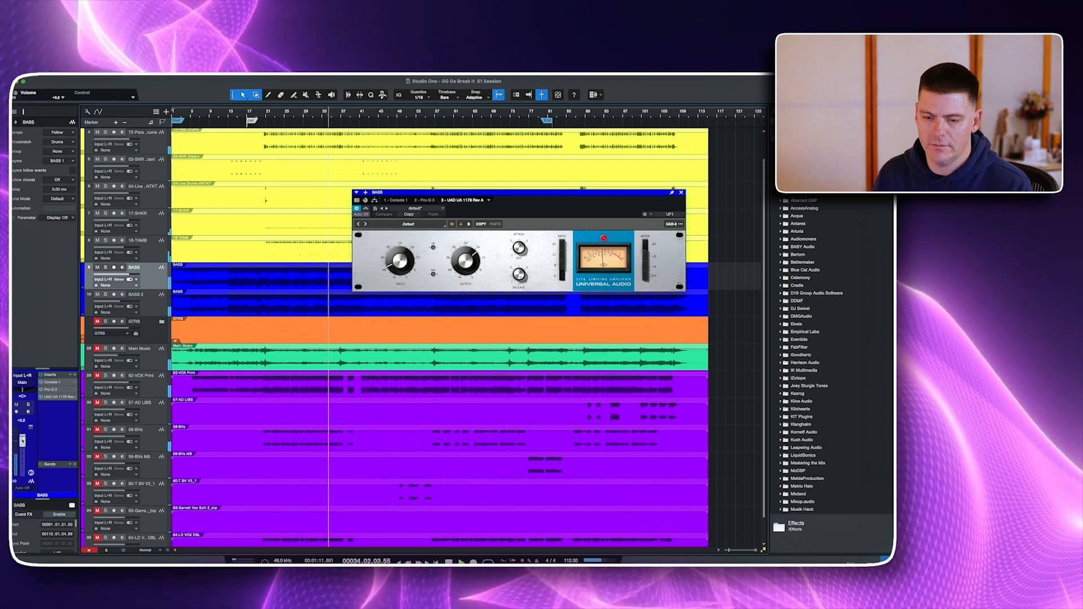